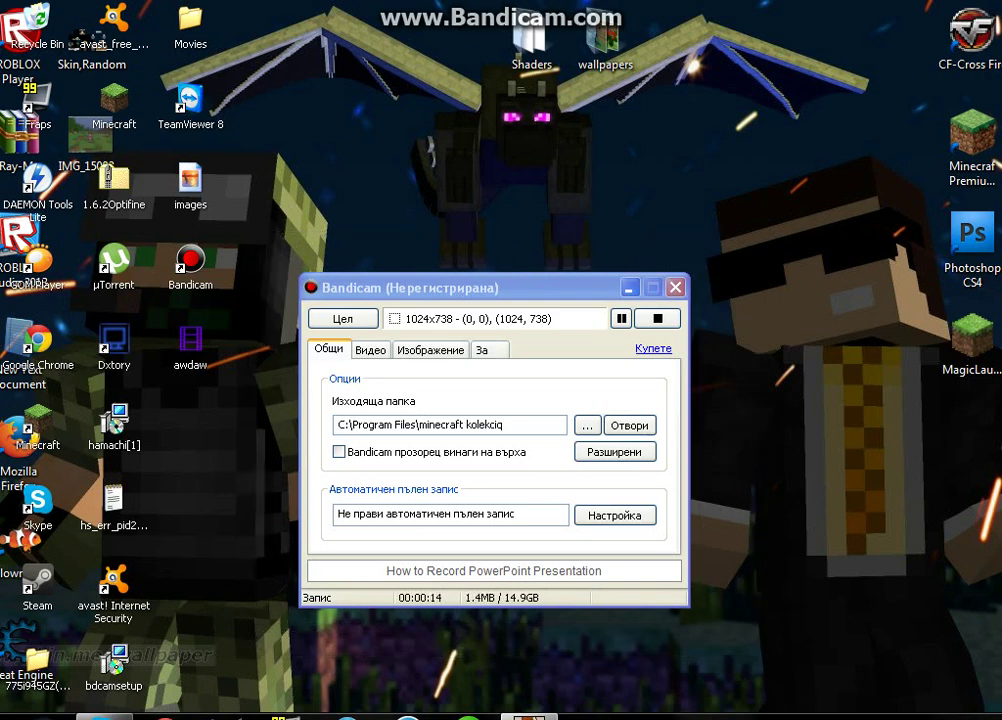
left_click_drag(529, 645, 190, 165)
left_click_drag(217, 492, 633, 212)
left_click_drag(660, 478, 225, 174)
mouse_move(669, 517)
left_mouse_down()
mouse_move(297, 182)
mouse_move(222, 168)
mouse_move(401, 453)
mouse_move(609, 494)
mouse_move(379, 196)
mouse_move(212, 200)
left_mouse_up()
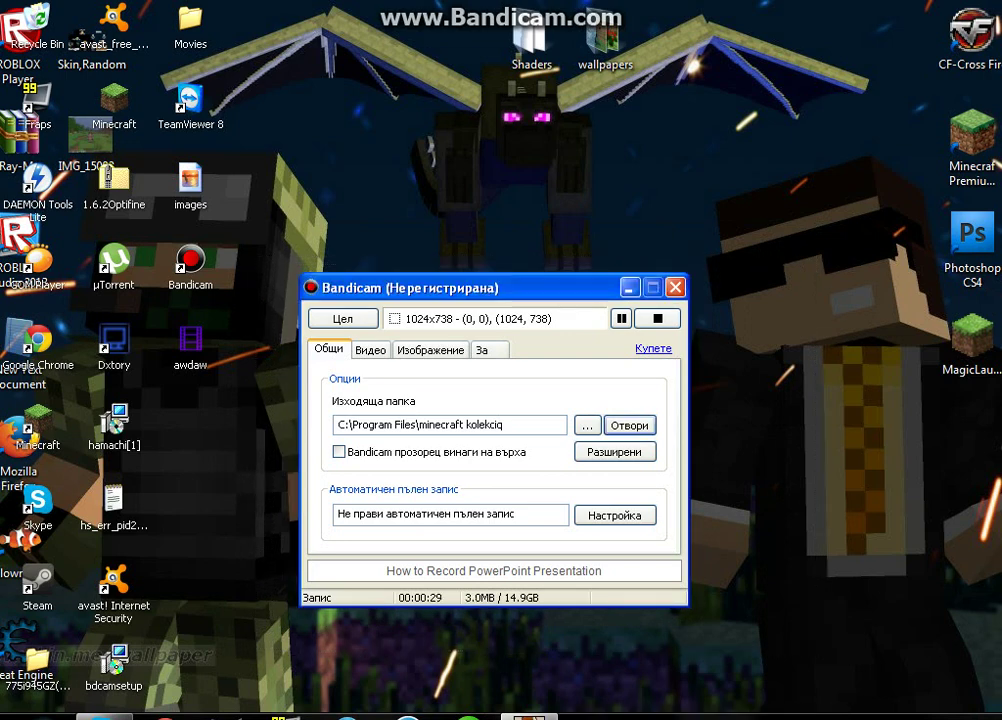
Step: Switch to Chrome and look over the Google search results for "bandicam download"
key("alt+Tab")
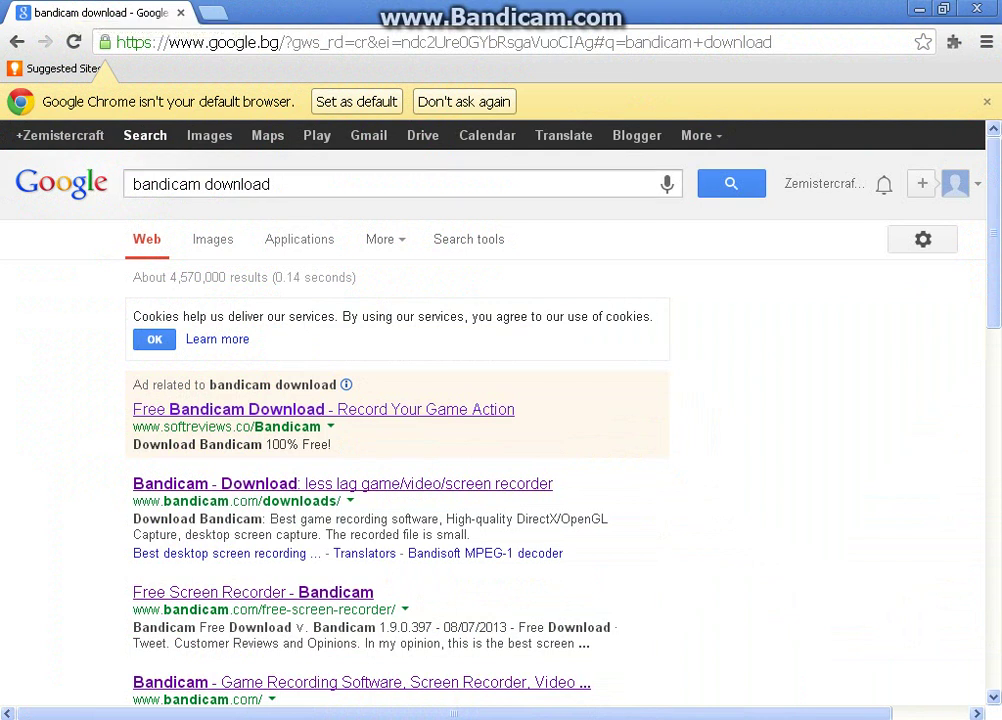
key("ctrl+a")
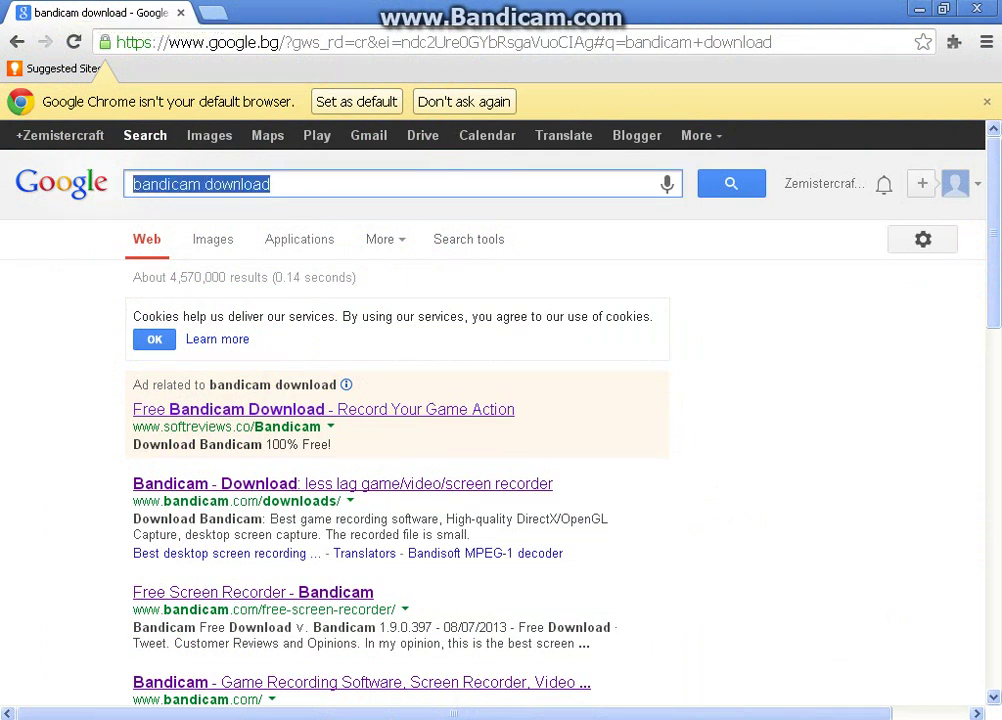
left_click(271, 184)
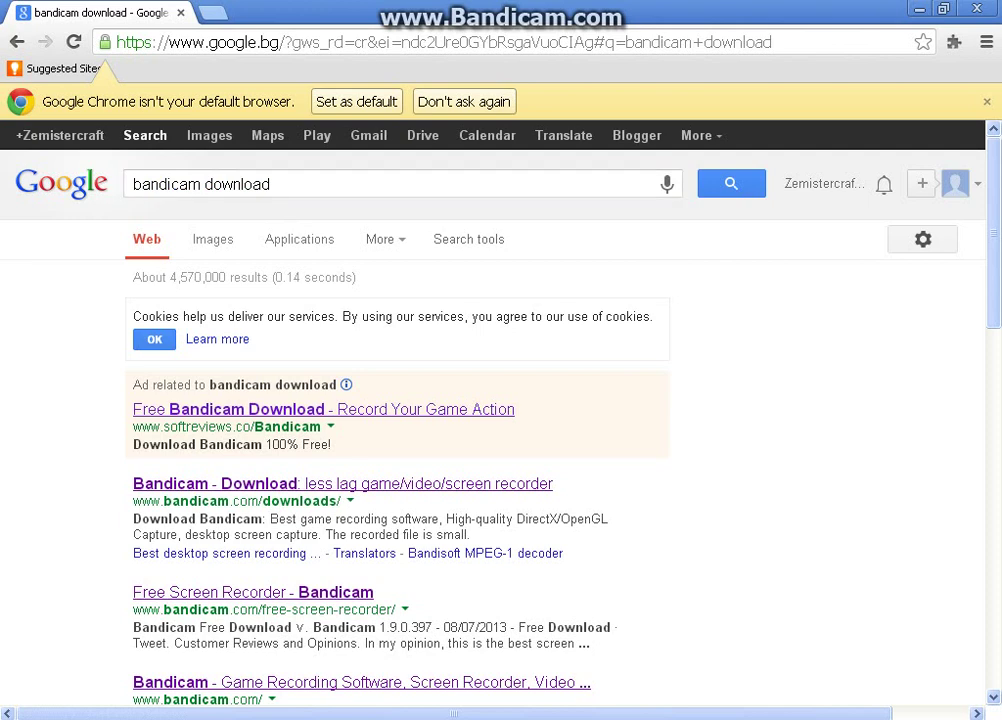
left_click(260, 409)
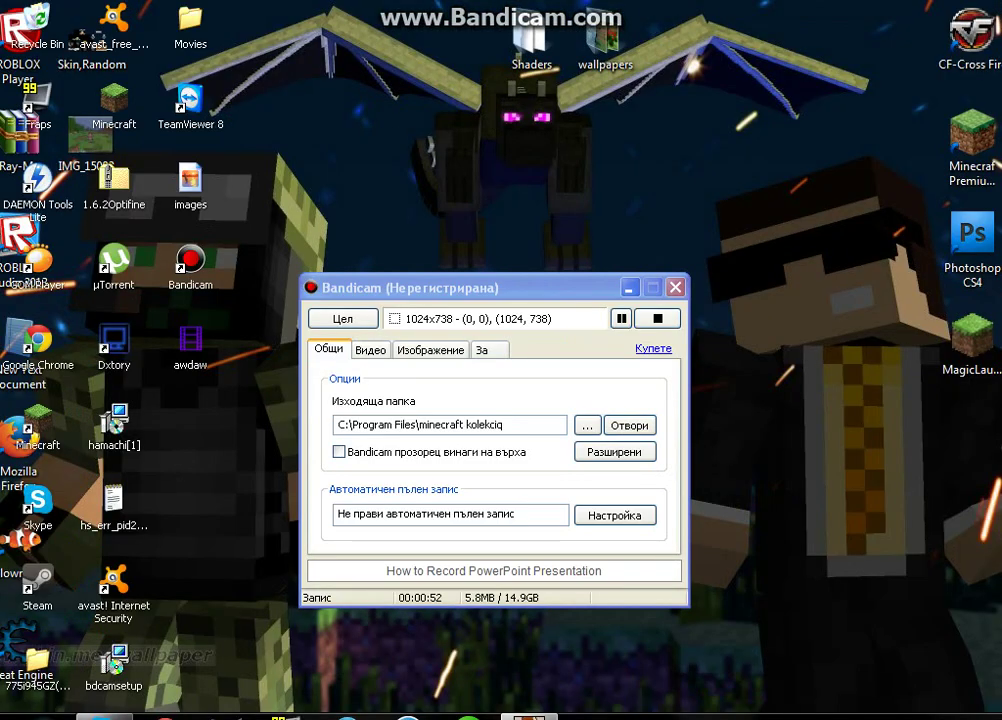
right_click(552, 124)
left_click(582, 169)
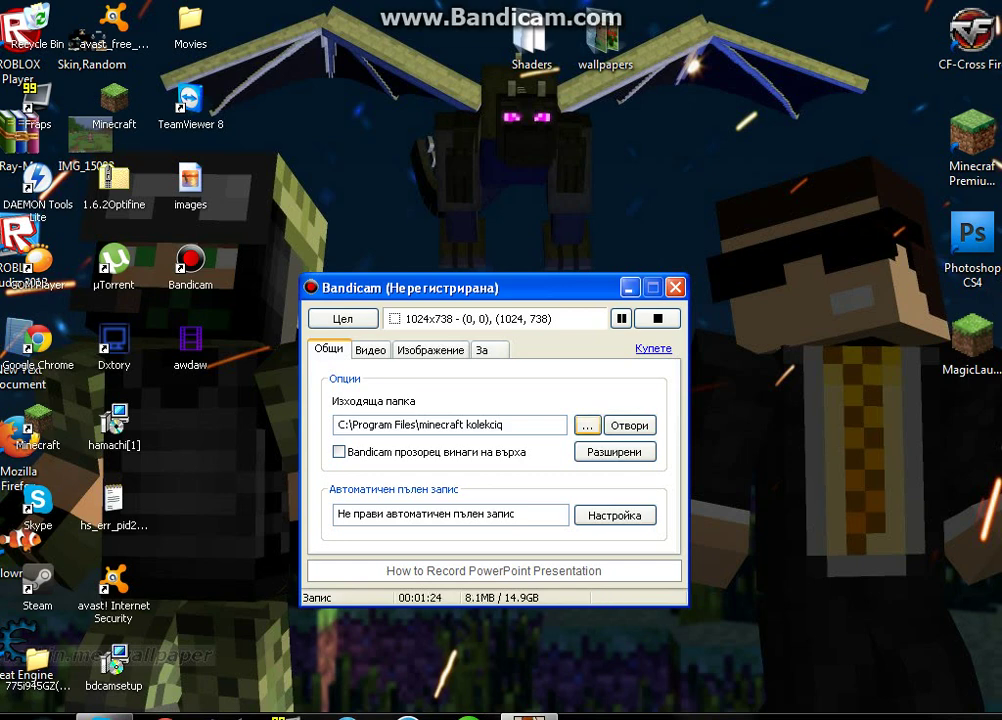
Step: Choose the minecraft kolekciq folder as the output folder for recordings and open it to view its contents
left_click(586, 425)
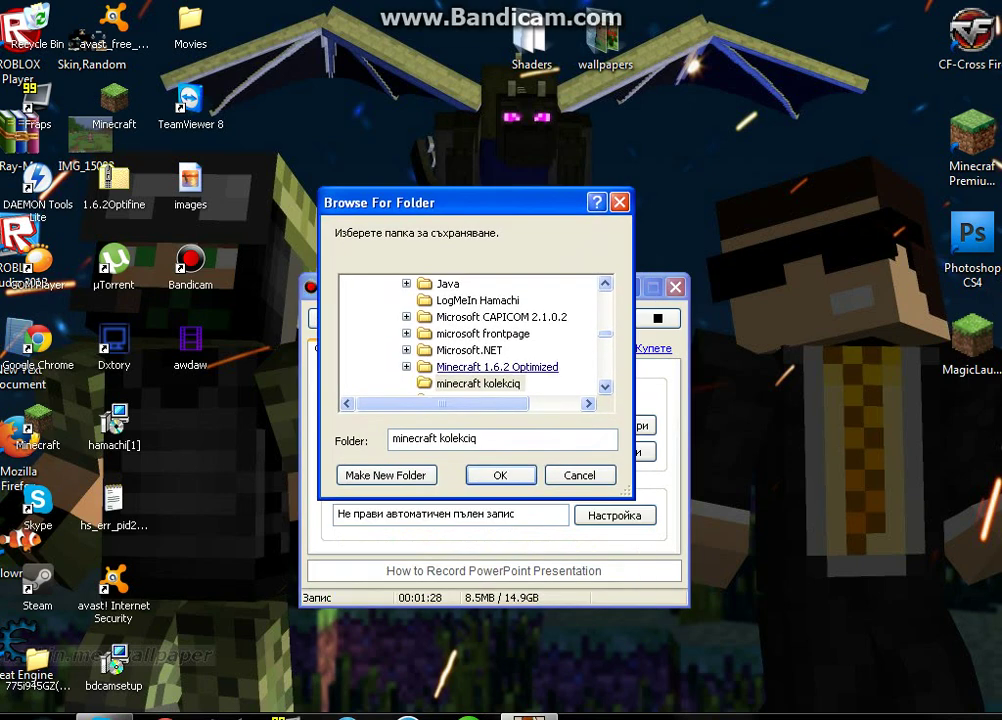
scroll(475, 335, "up", 4)
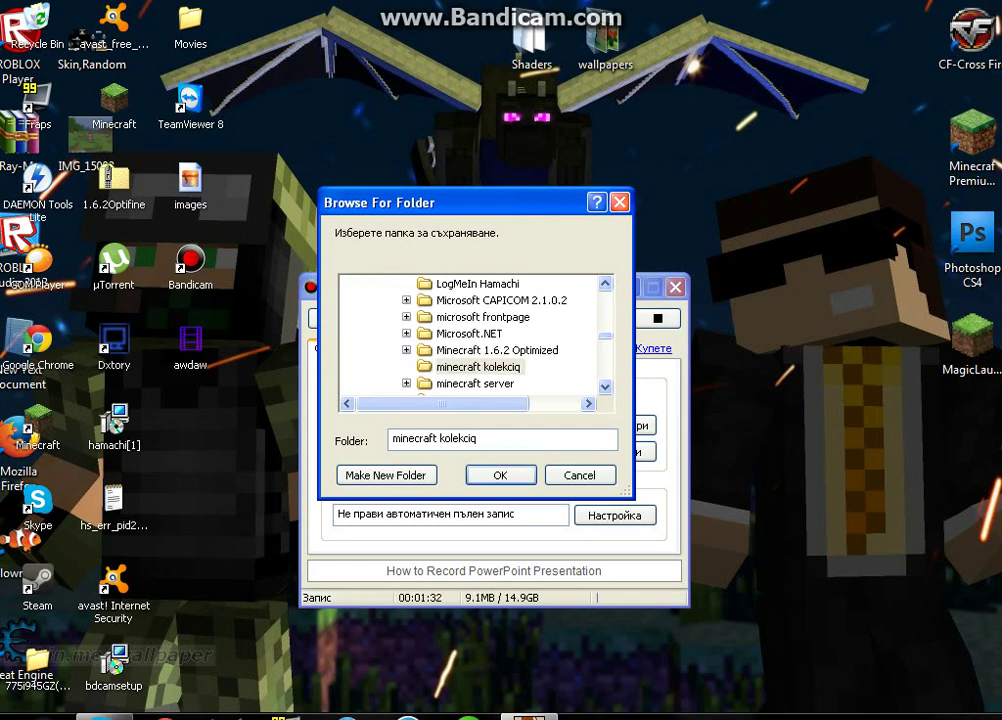
key("Return")
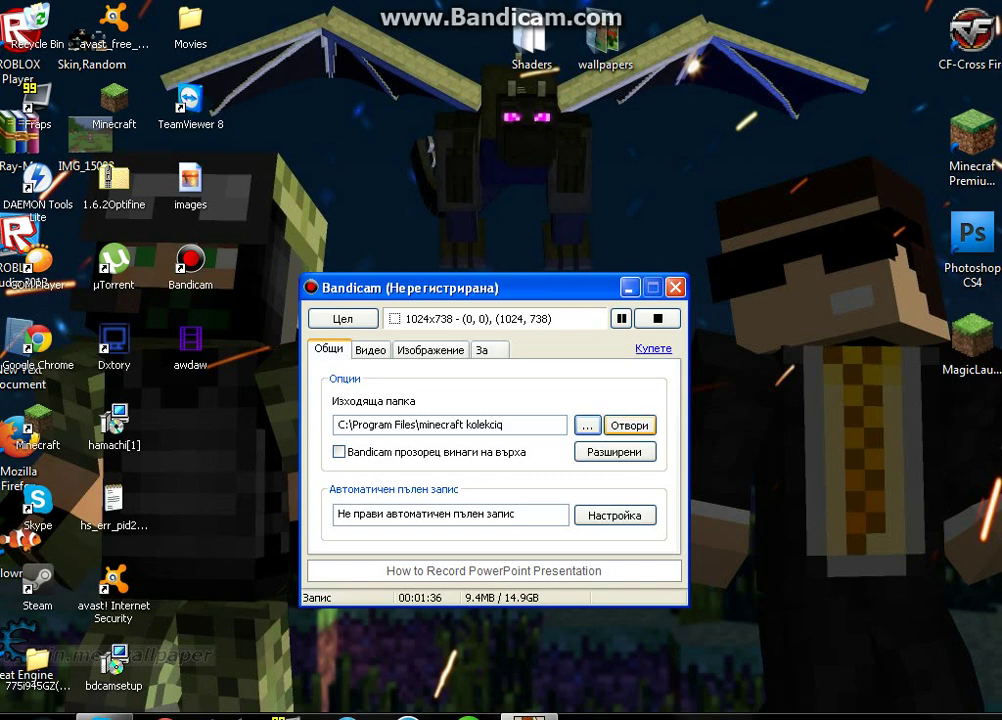
left_click(629, 425)
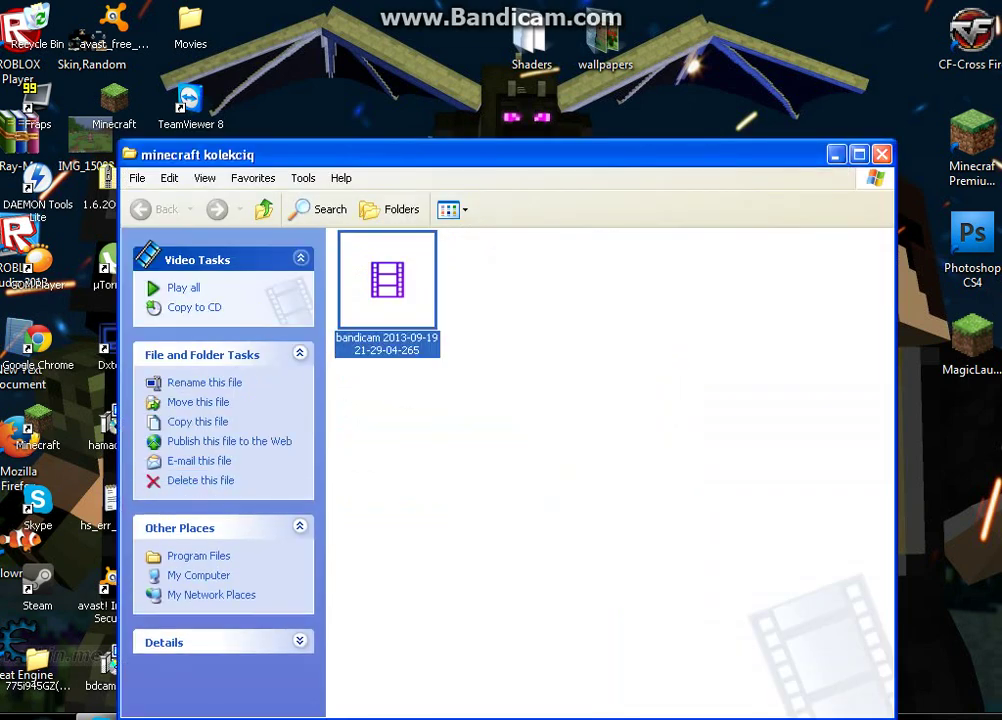
left_click(882, 154)
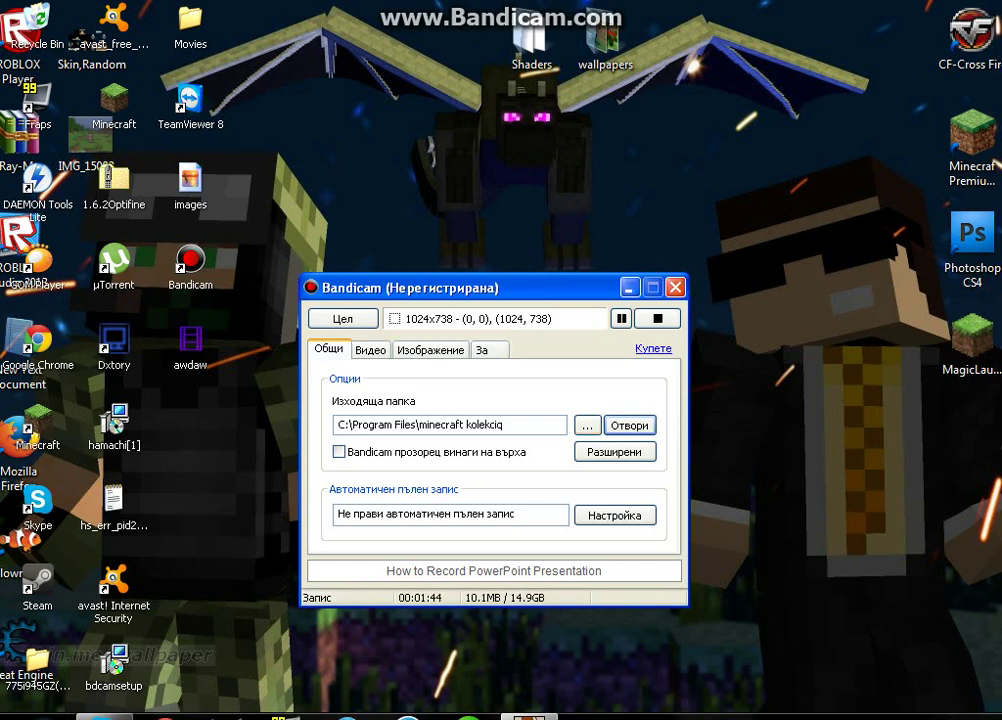
Step: Review the sound, logo and mouse effect options in the video recording settings
left_click(370, 349)
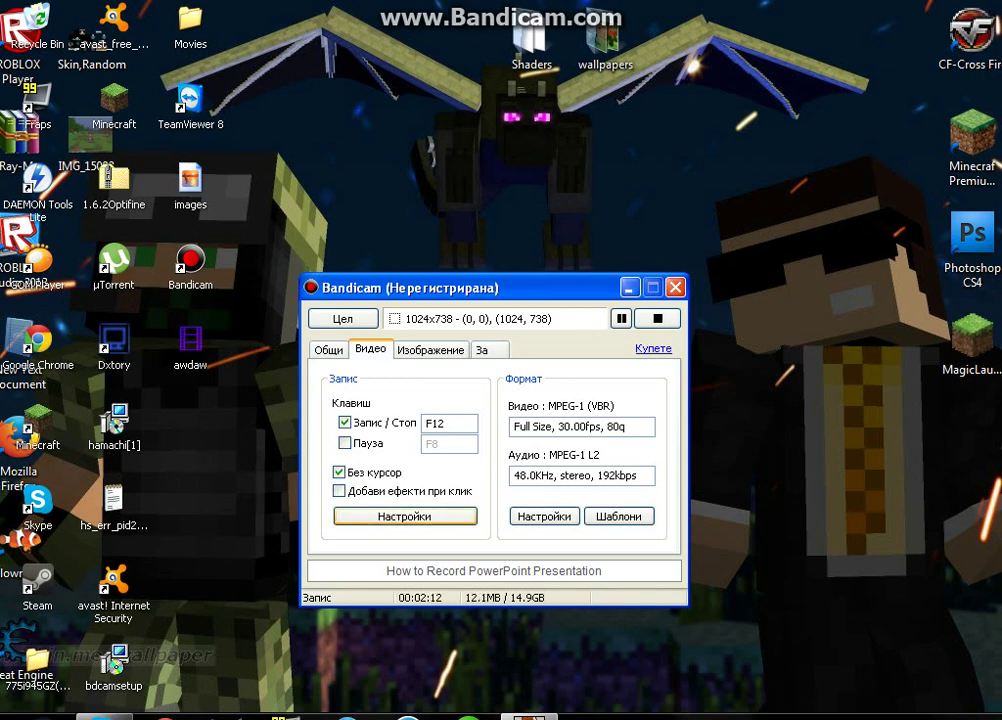
left_click(405, 516)
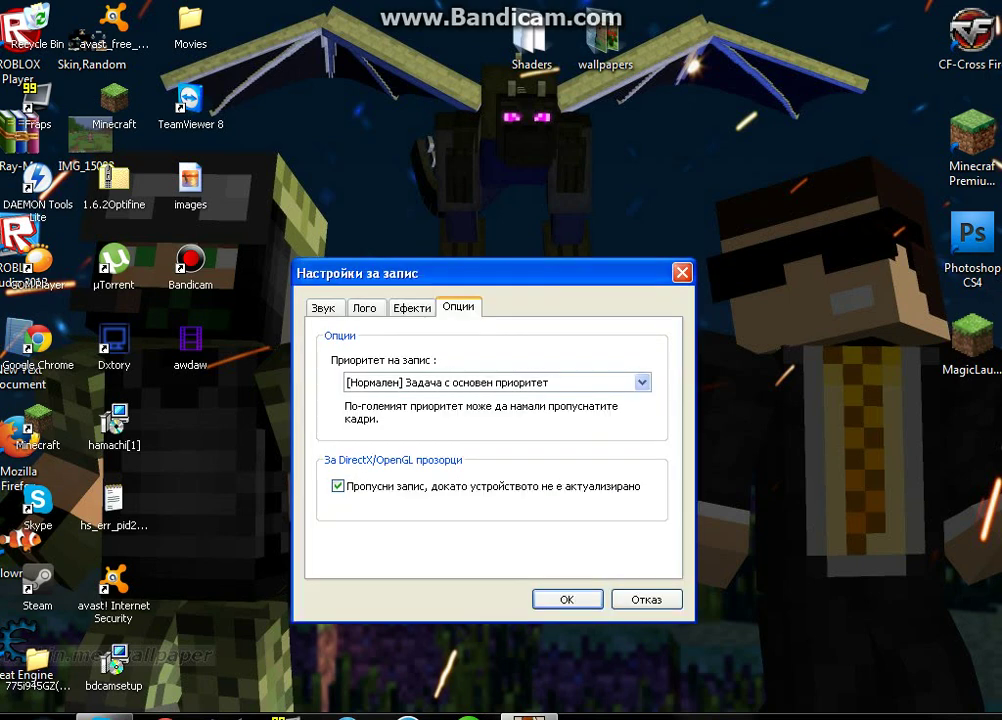
left_click_drag(400, 272, 399, 52)
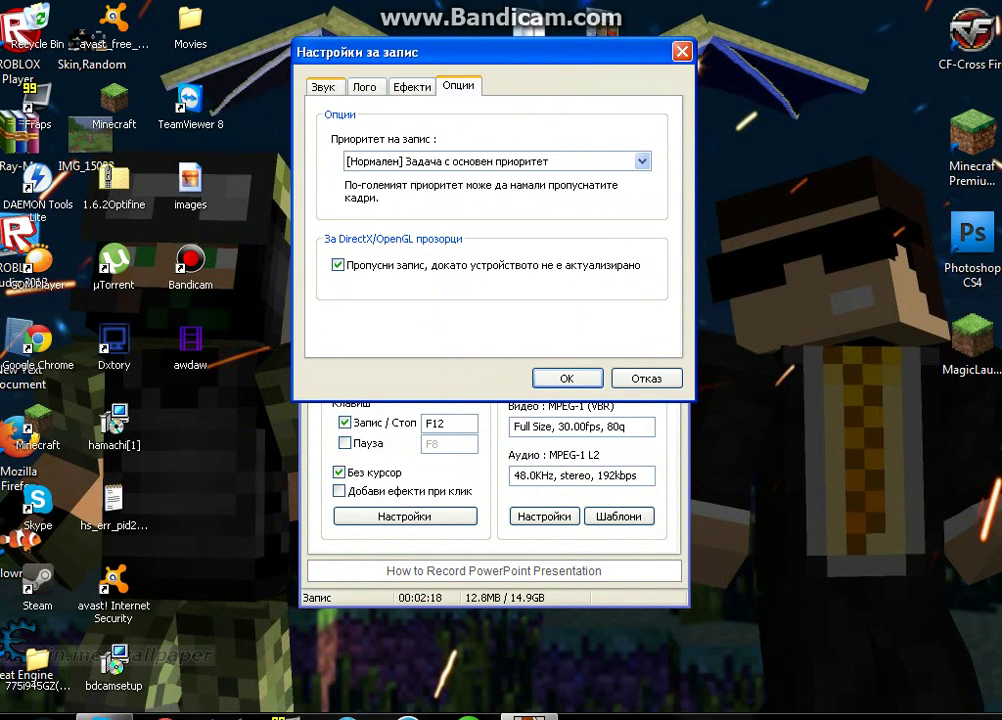
left_click(323, 87)
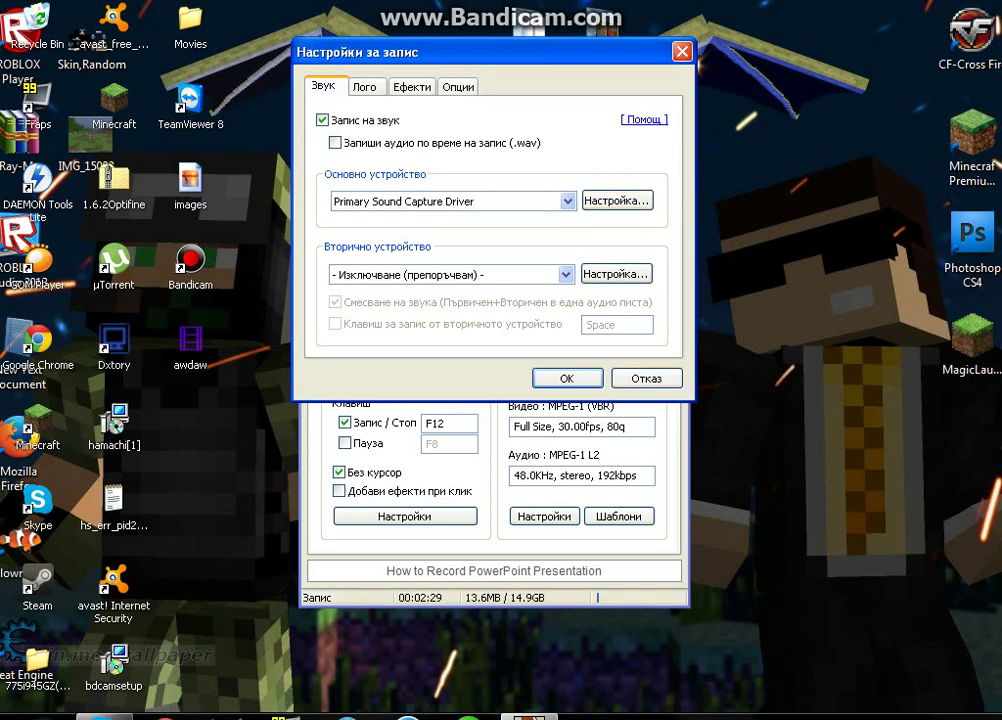
left_click(366, 87)
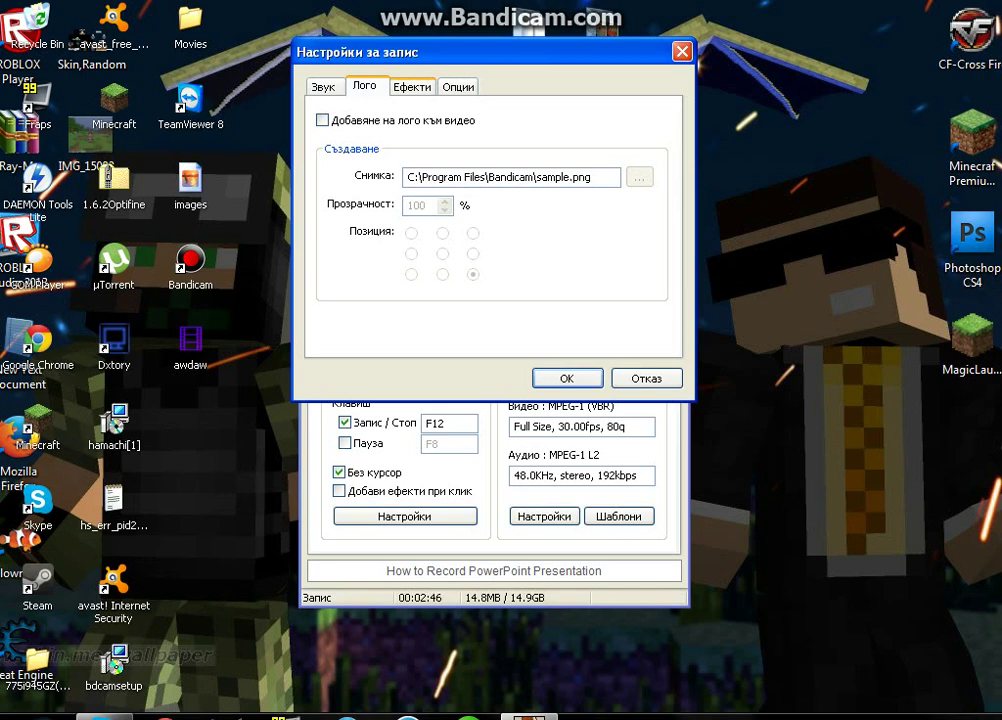
left_click(412, 87)
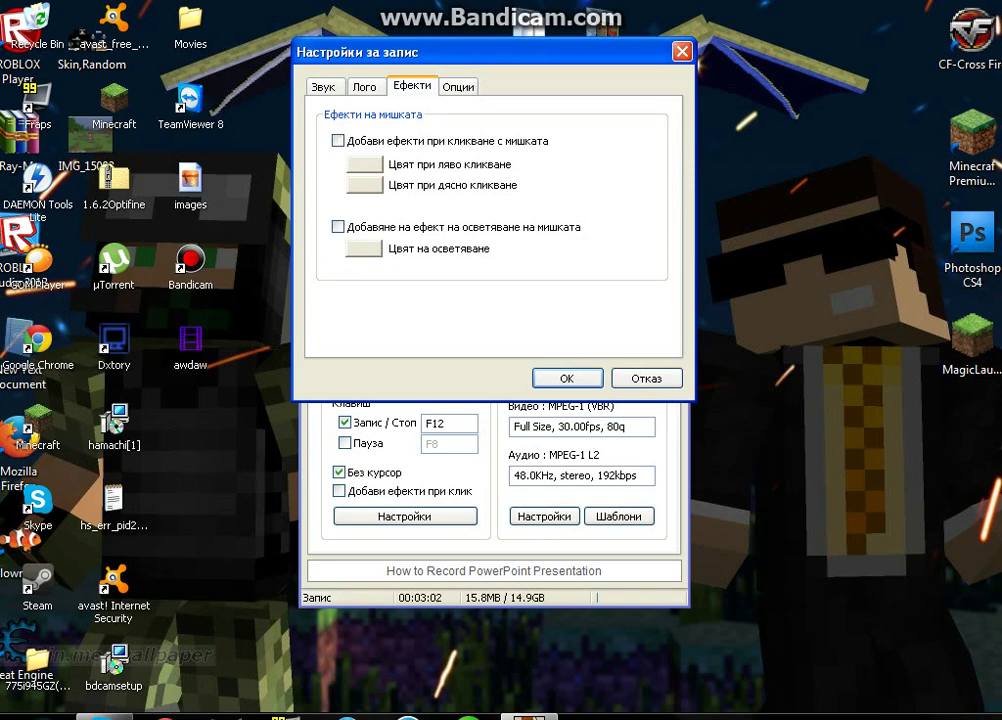
Step: Set the recording priority to "[Нормален] Задача с основен приоритет" and confirm the recording settings
left_click(458, 87)
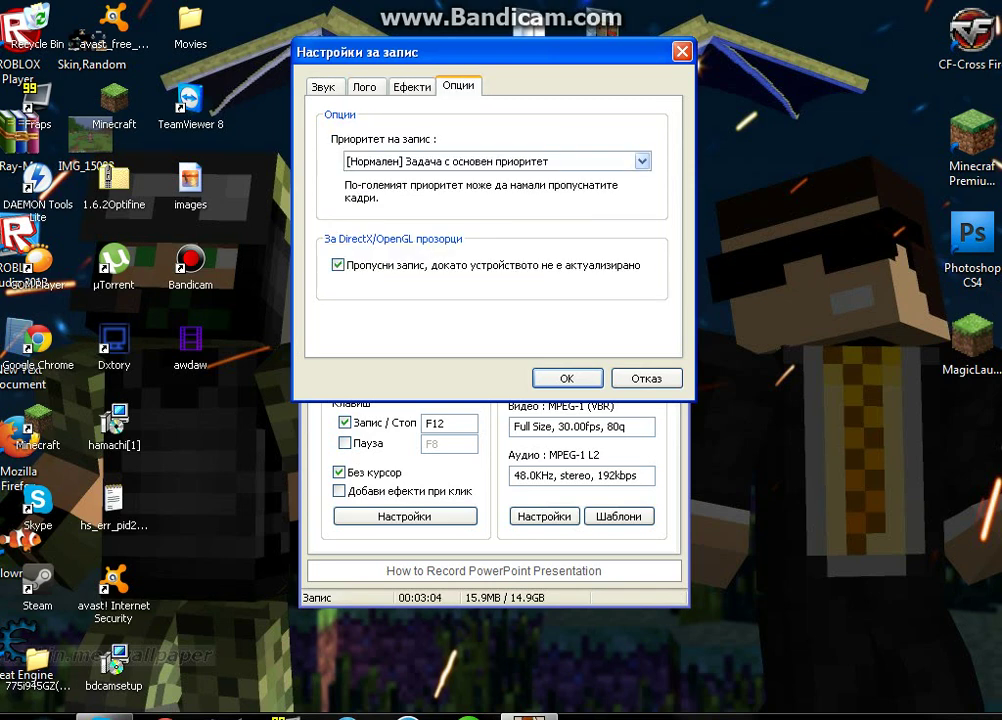
left_click(642, 161)
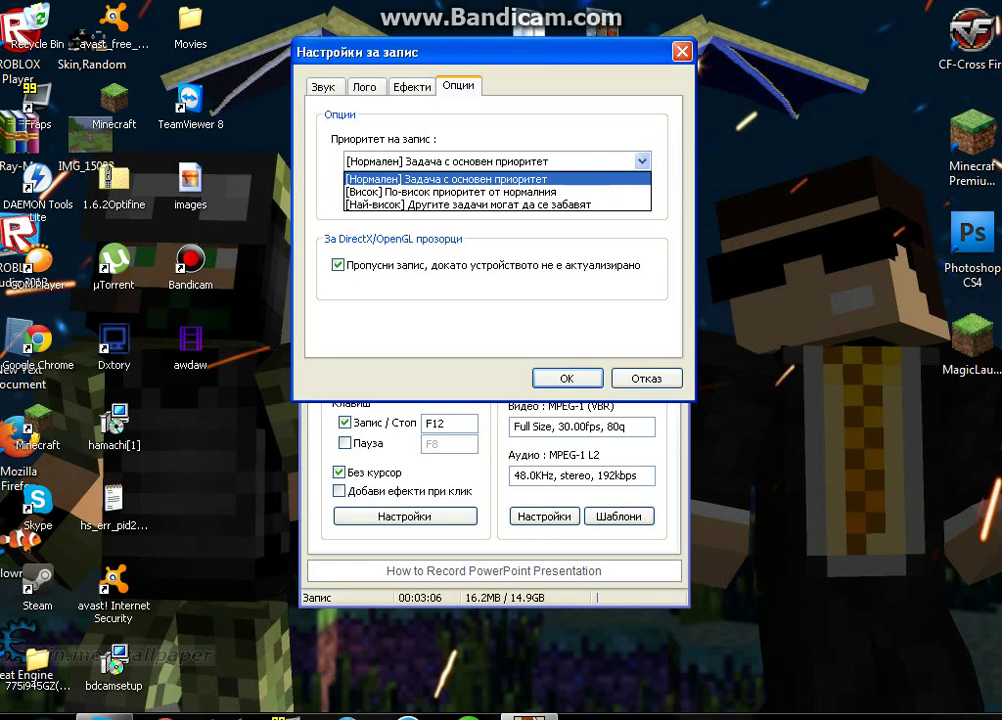
left_click(642, 161)
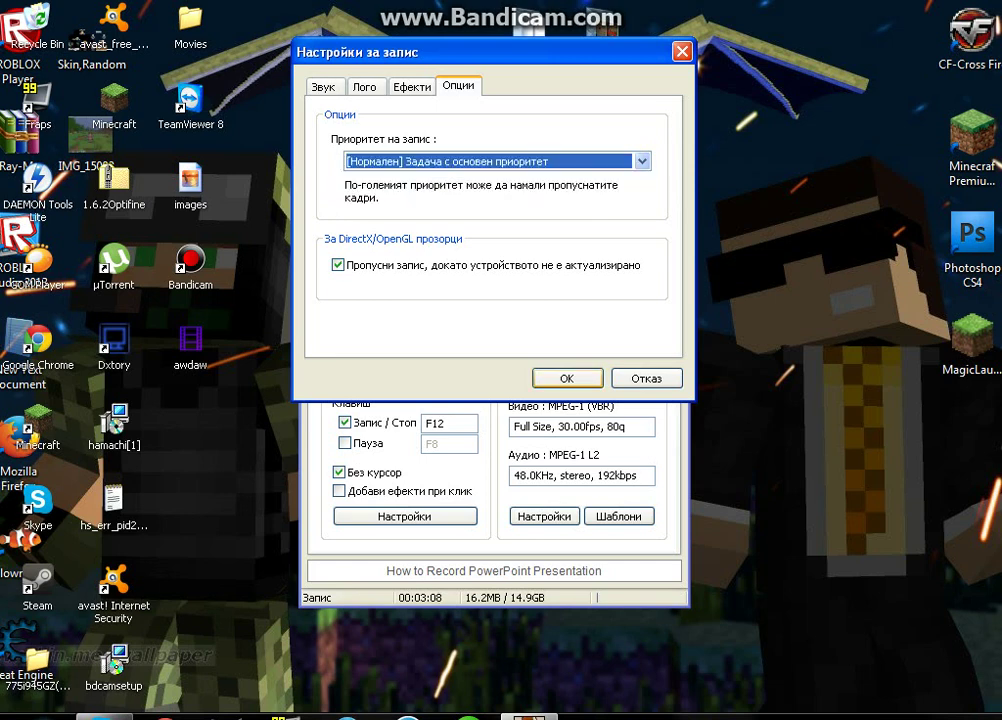
left_click(642, 161)
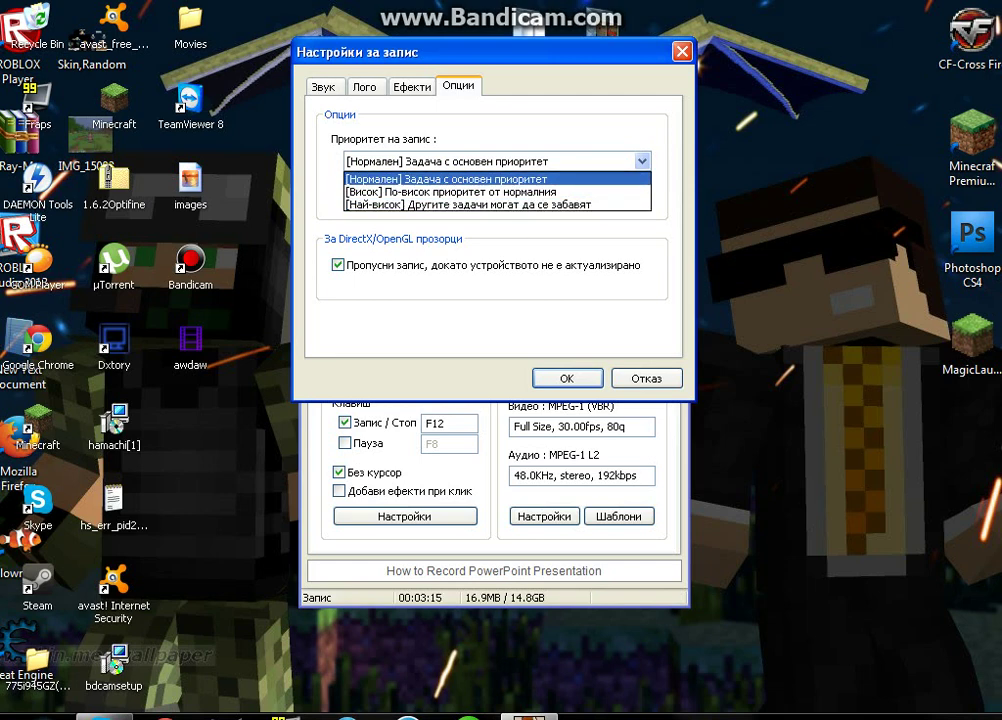
left_click(447, 178)
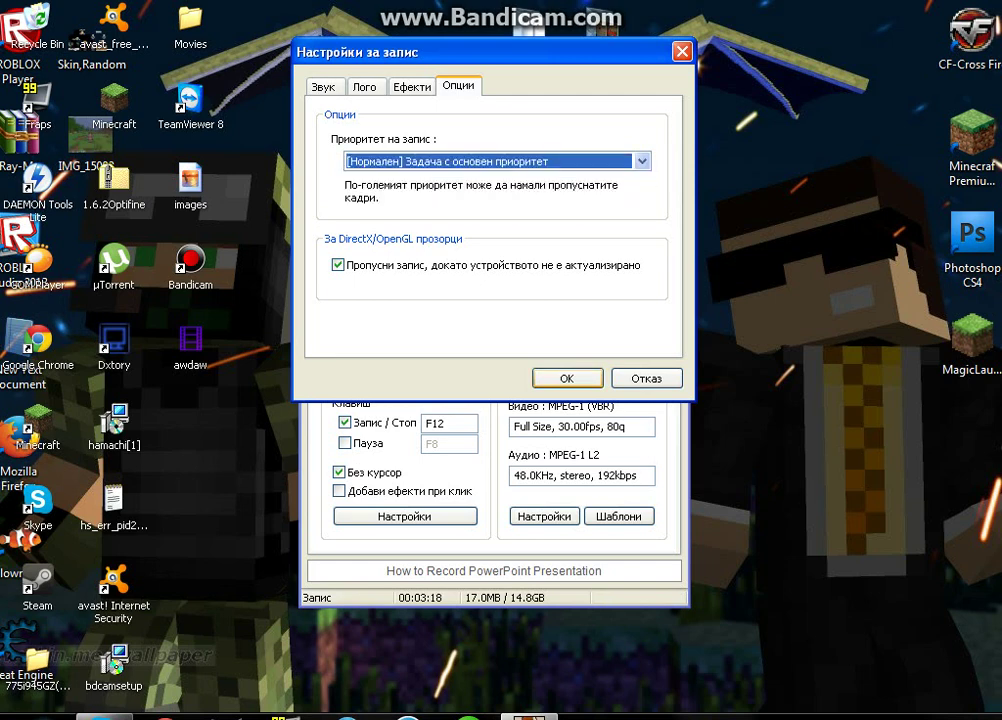
key("Return")
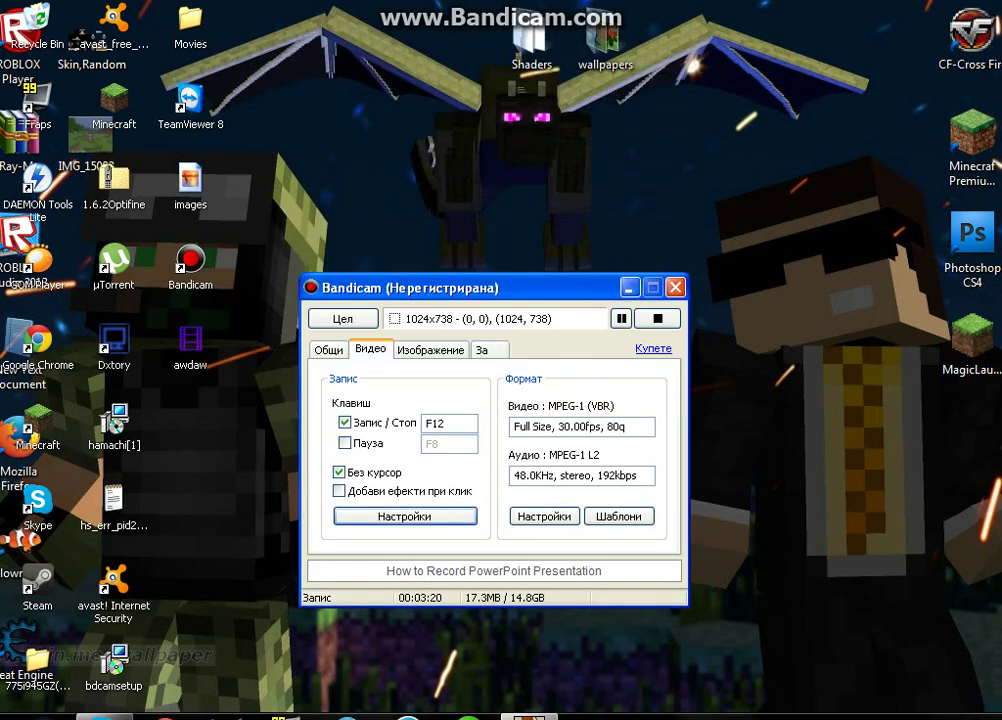
Step: Try "JPG - Нормално" as the screenshot format and switch back to "JPG - Високо качество"
left_click_drag(450, 288, 435, 172)
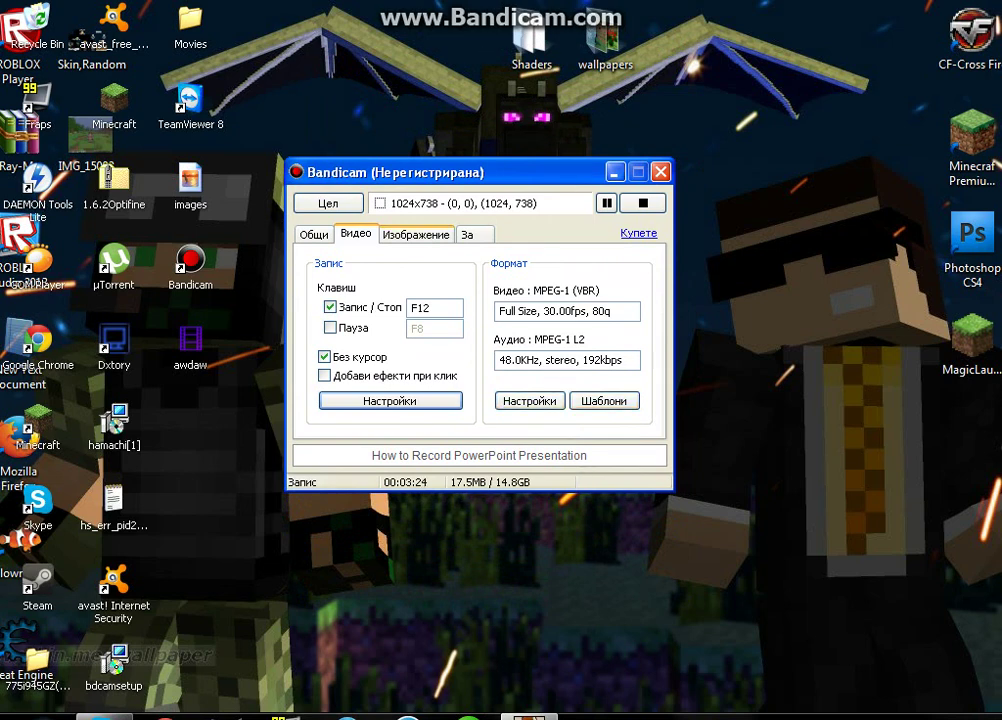
left_click(416, 234)
left_click(356, 235)
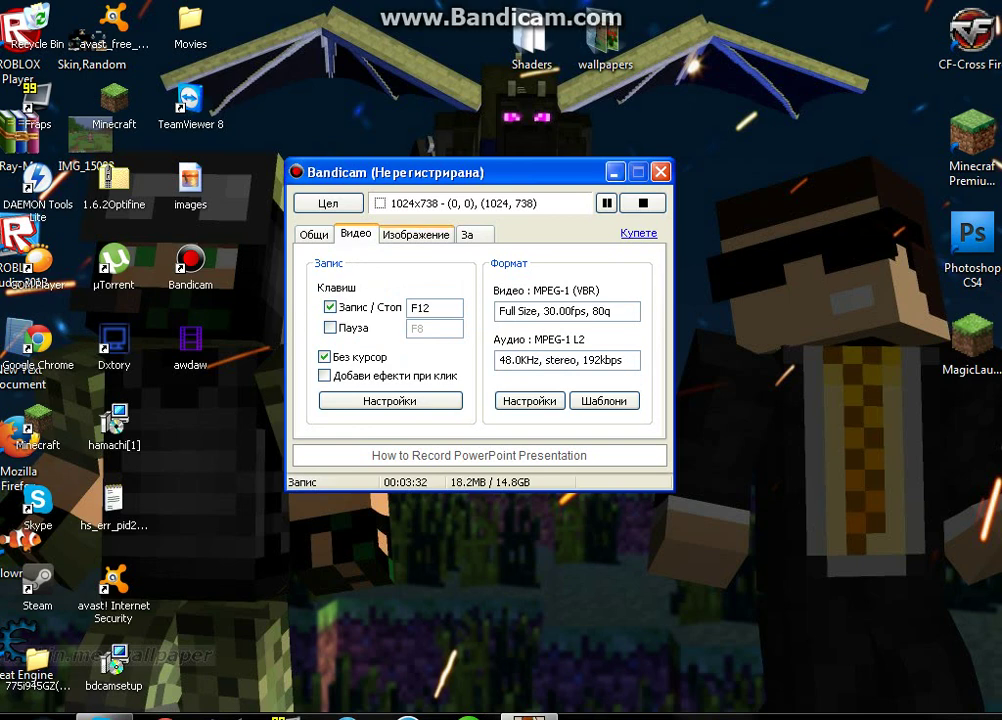
left_click(415, 233)
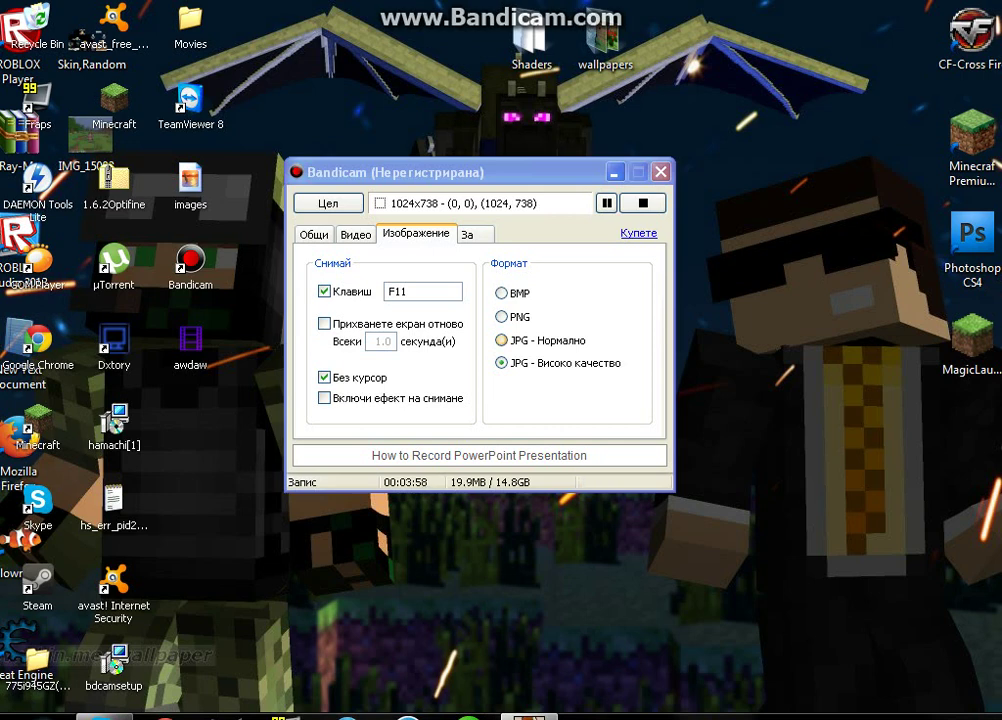
left_click(501, 340)
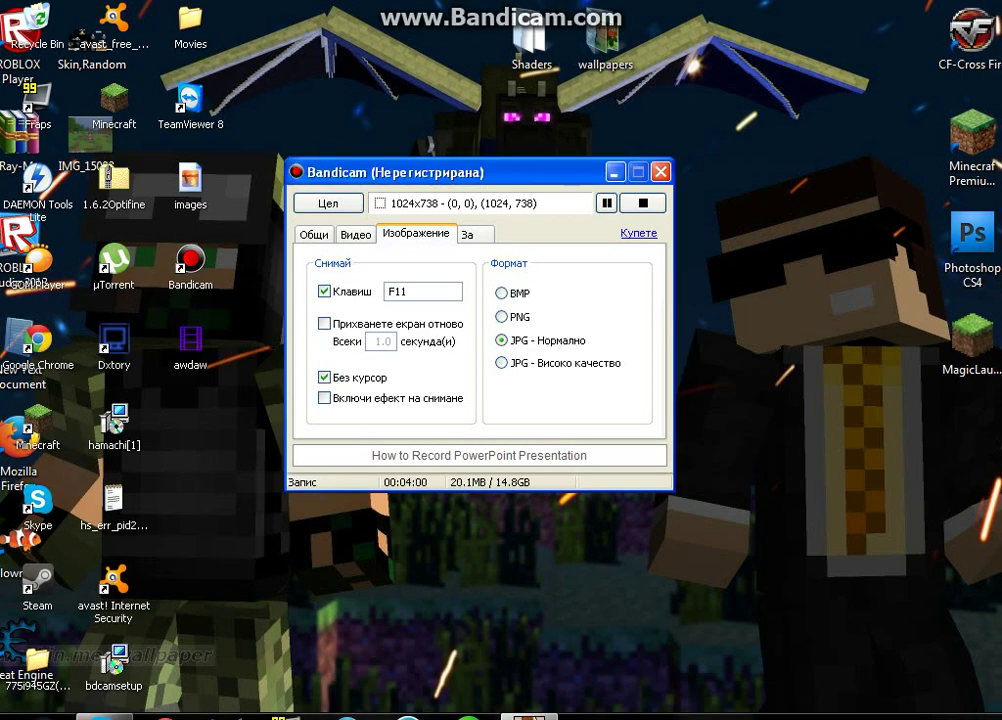
left_click(501, 362)
mouse_move(260, 28)
left_mouse_down()
mouse_move(14, 104)
mouse_move(75, 22)
mouse_move(255, 26)
left_mouse_up()
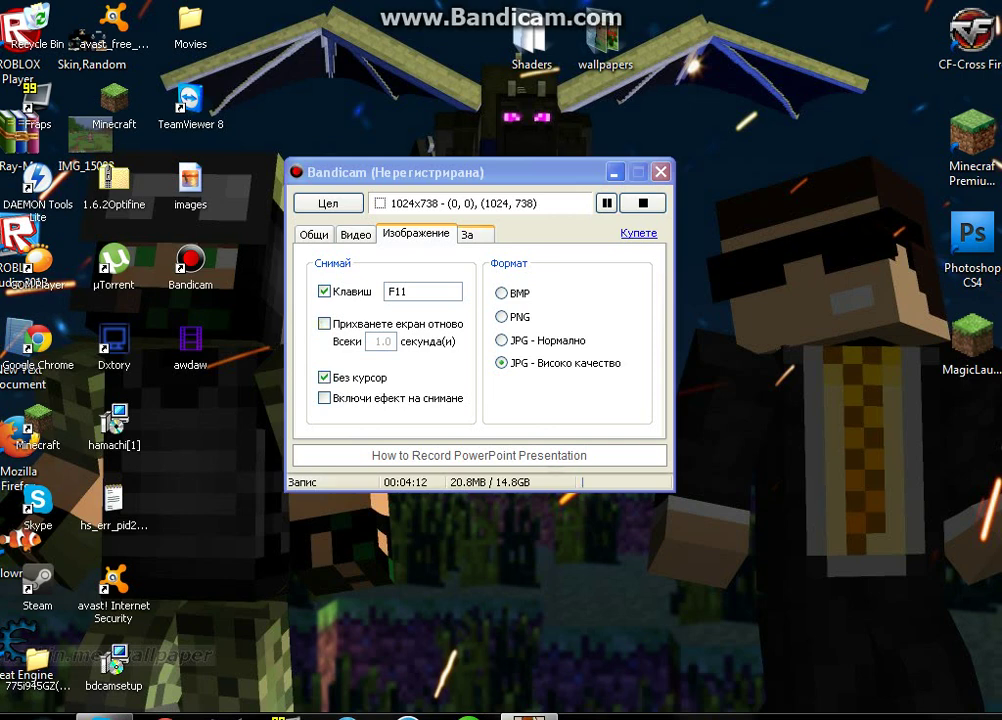
Step: View the program's version and licence information and the available recording target modes
left_click(475, 235)
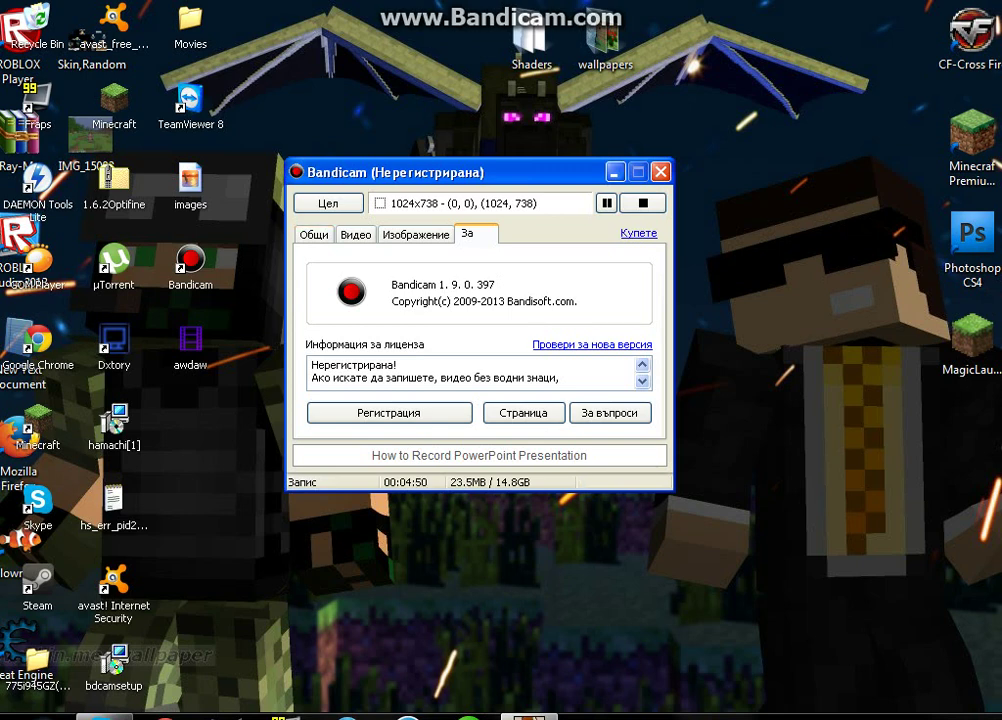
left_click(314, 234)
left_click(415, 234)
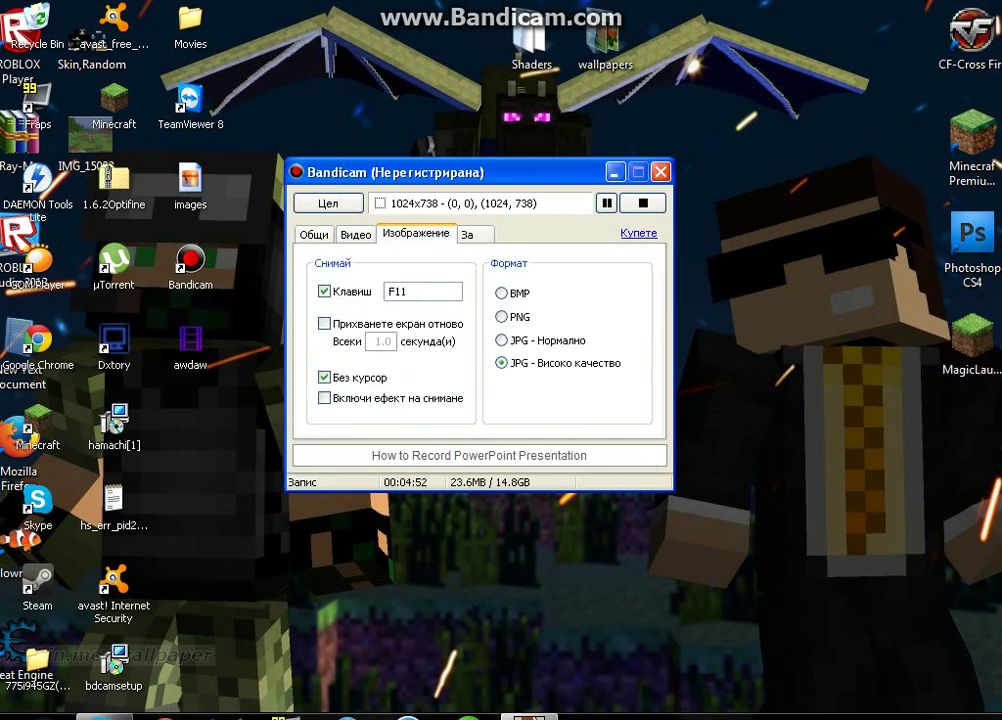
left_click(355, 234)
left_click(415, 234)
left_click(327, 203)
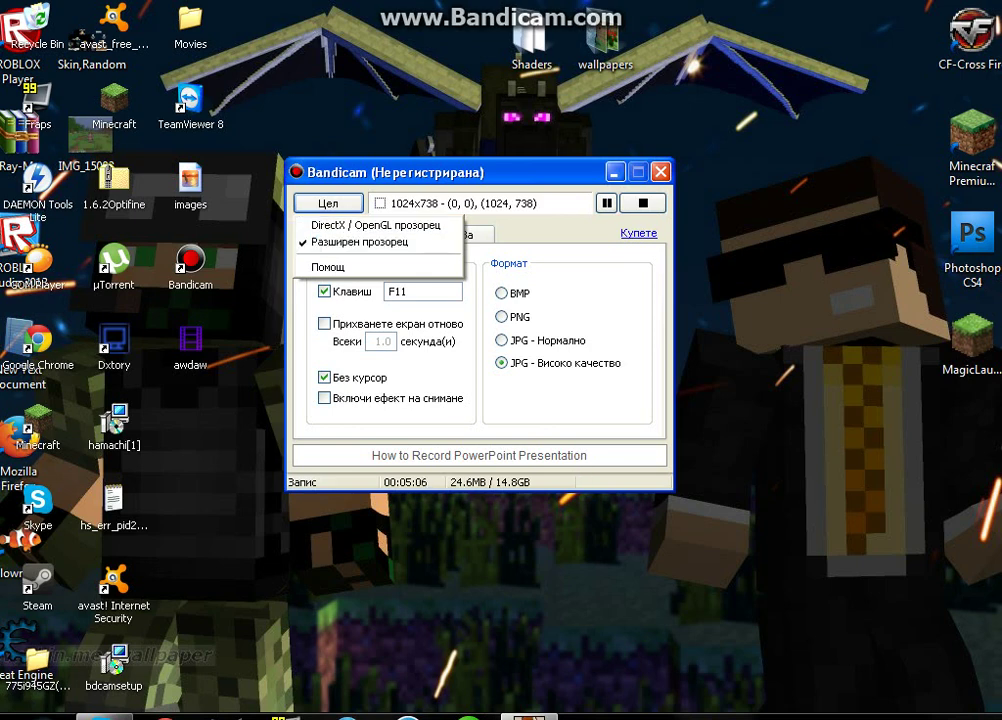
left_click(430, 141)
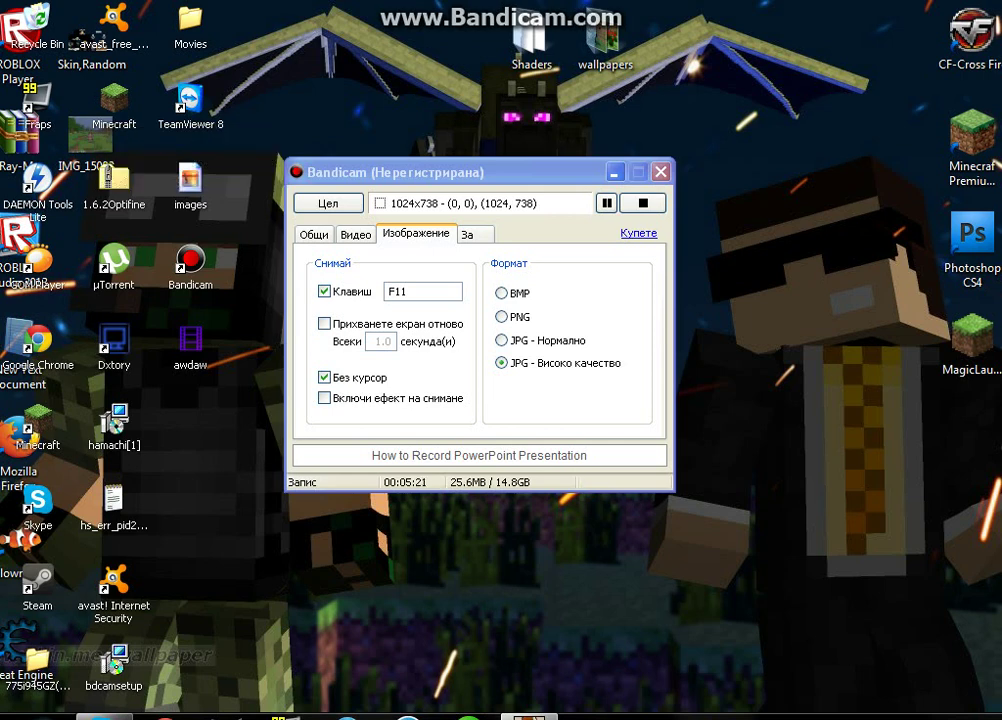
left_click_drag(698, 583, 718, 618)
mouse_move(815, 596)
left_mouse_down()
mouse_move(460, 260)
mouse_move(235, 138)
left_mouse_up()
mouse_move(234, 137)
left_mouse_down()
mouse_move(453, 410)
mouse_move(631, 553)
left_mouse_up()
mouse_move(778, 637)
left_mouse_down()
mouse_move(727, 433)
mouse_move(268, 143)
left_mouse_up()
left_click_drag(297, 2, 463, 74)
left_click_drag(605, 74, 600, 72)
left_click_drag(472, 2, 676, 110)
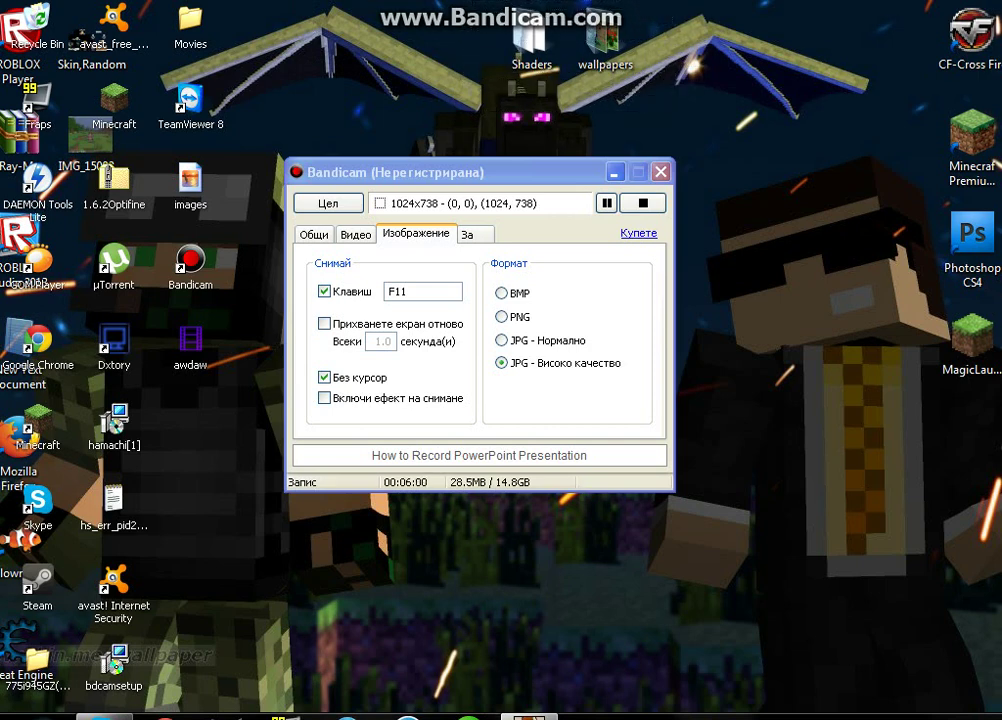